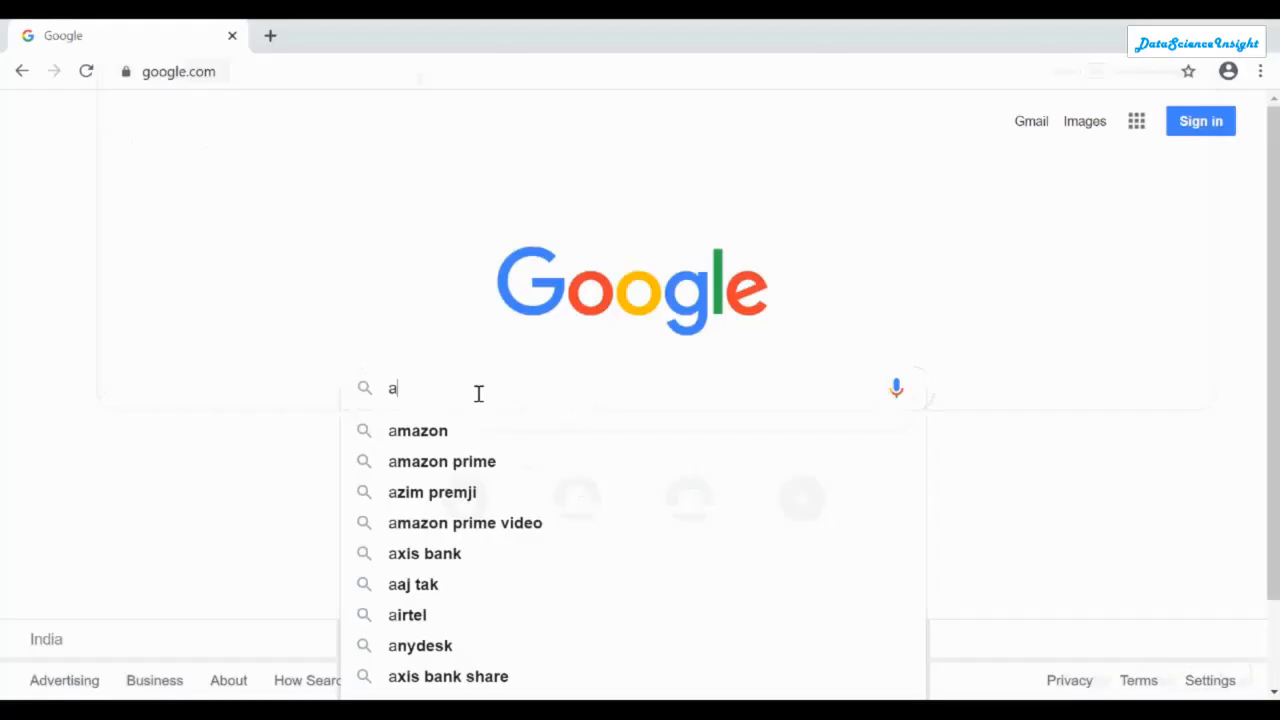
Find the official Anaconda website through a Google search for anaconda and open its Individual Edition download page
type("naconda")
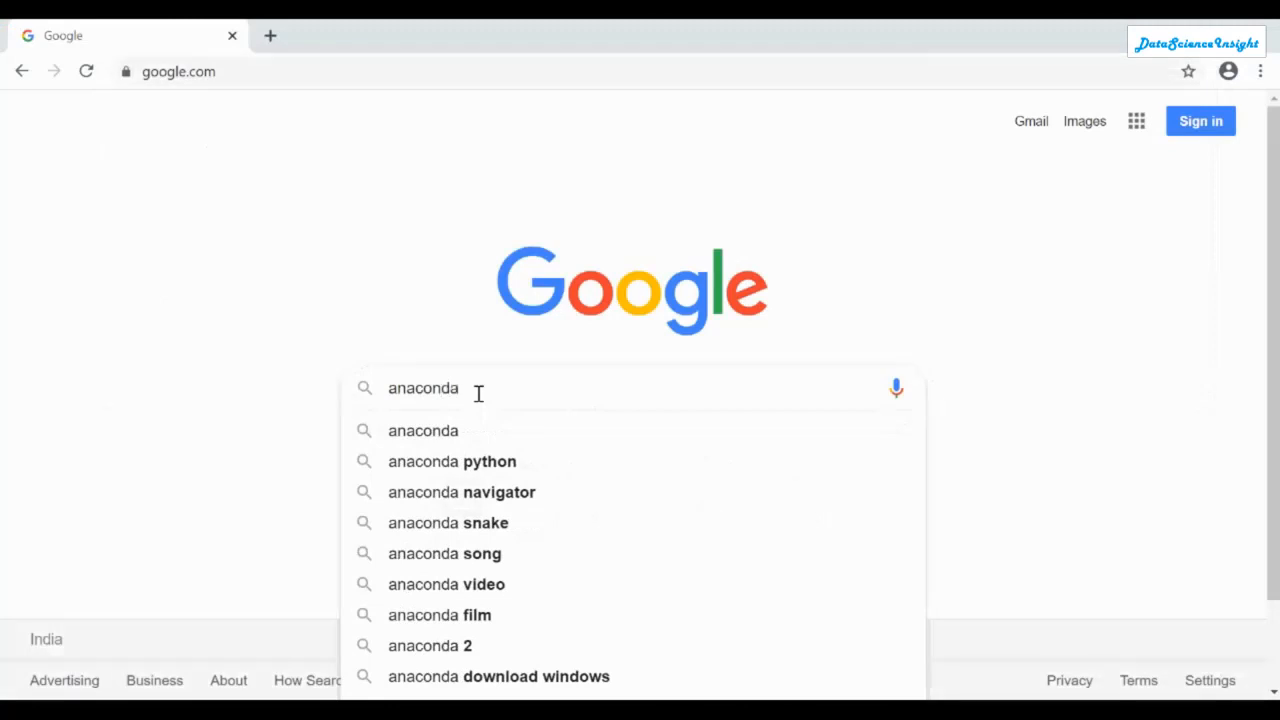
key("Return")
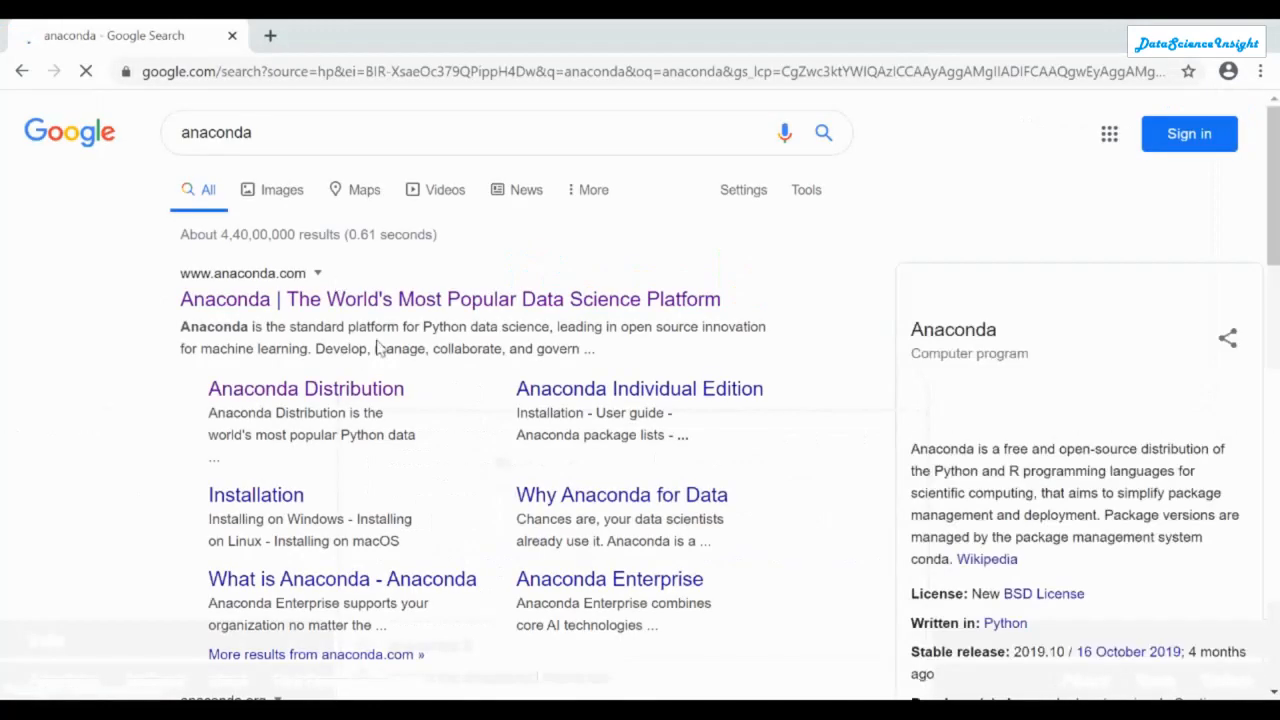
left_click(328, 301)
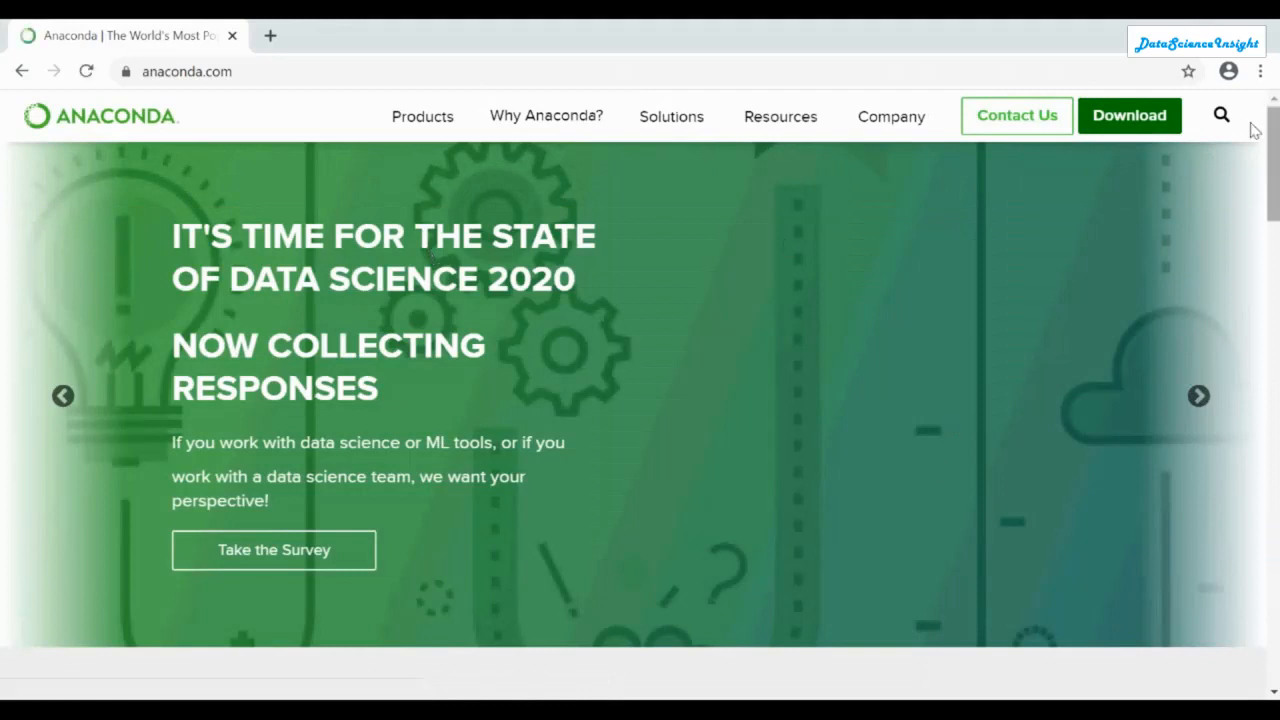
left_click(1133, 118)
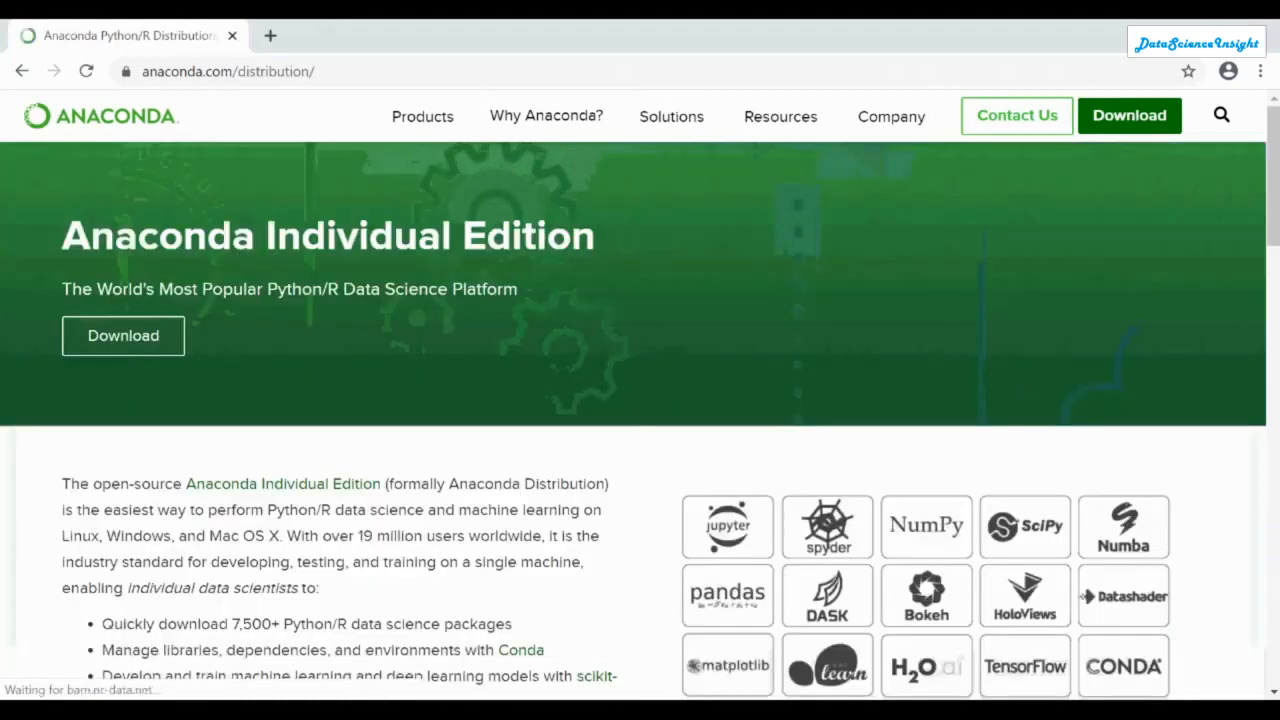
left_click_drag(1271, 230, 1271, 381)
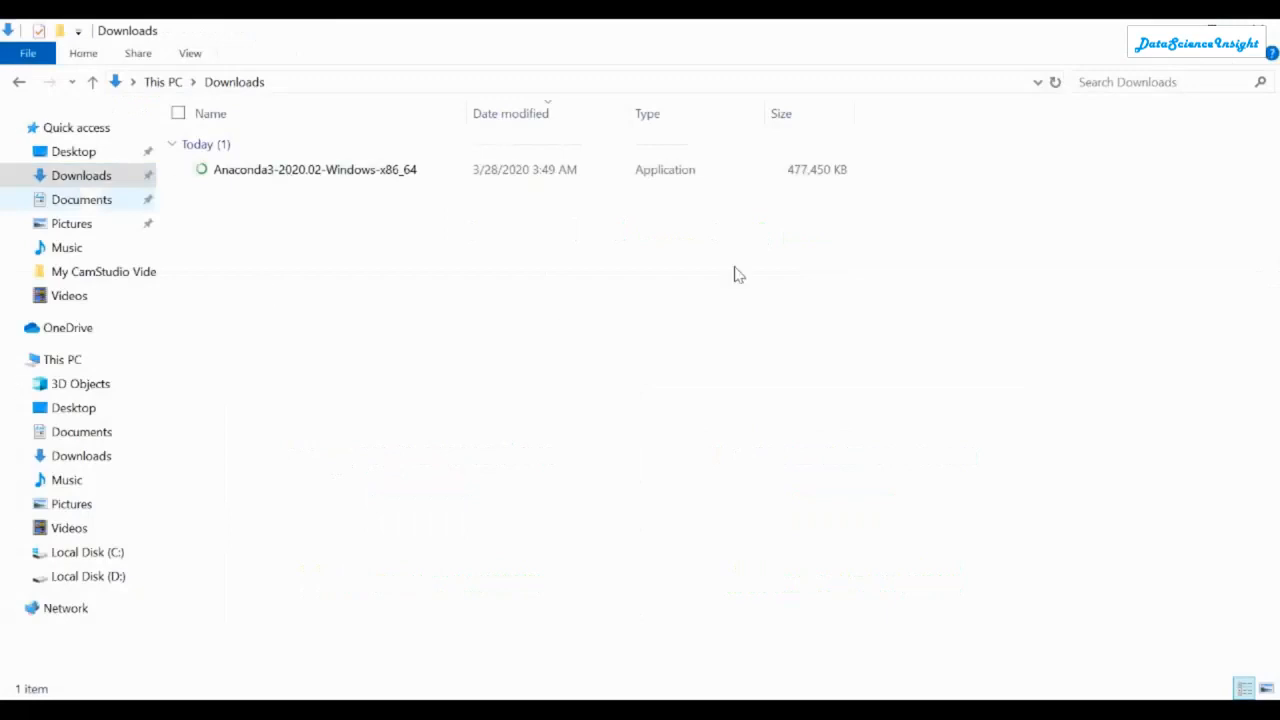
Run the downloaded Anaconda3-2020.02-Windows-x86_64 installer, accept the license agreement and continue to the install location
left_click(352, 172)
double_click(352, 170)
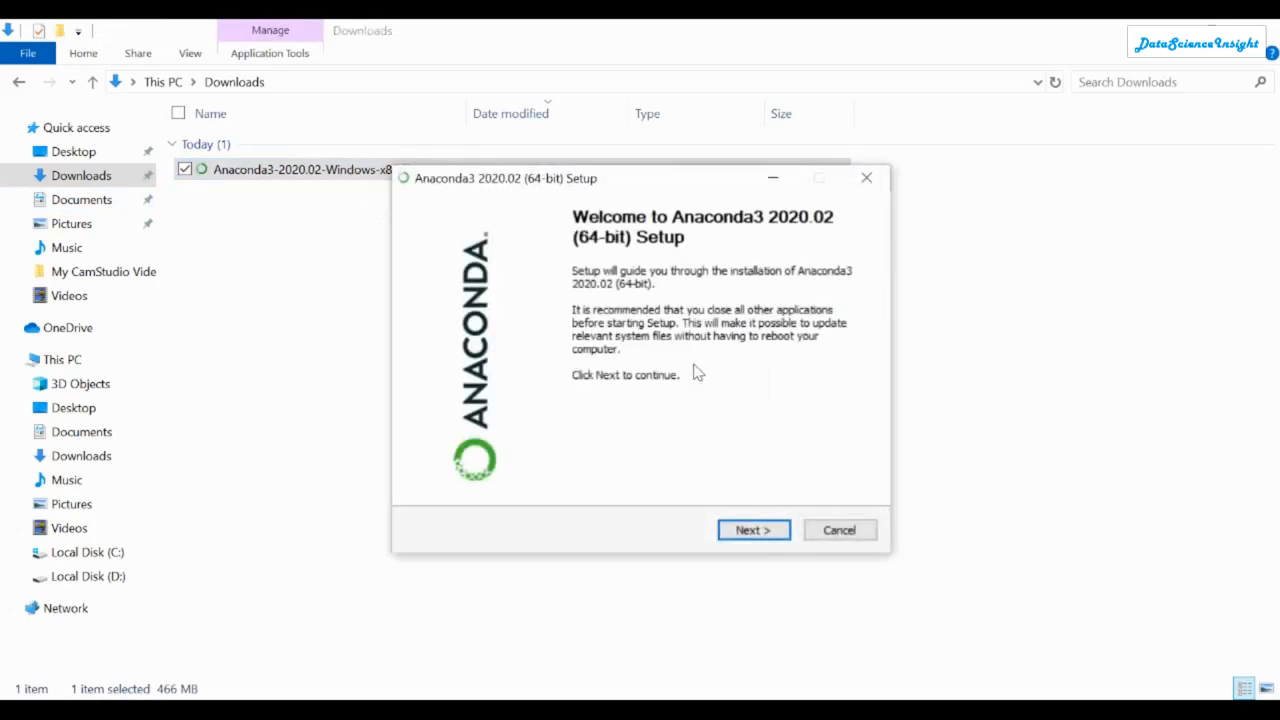
left_click(741, 540)
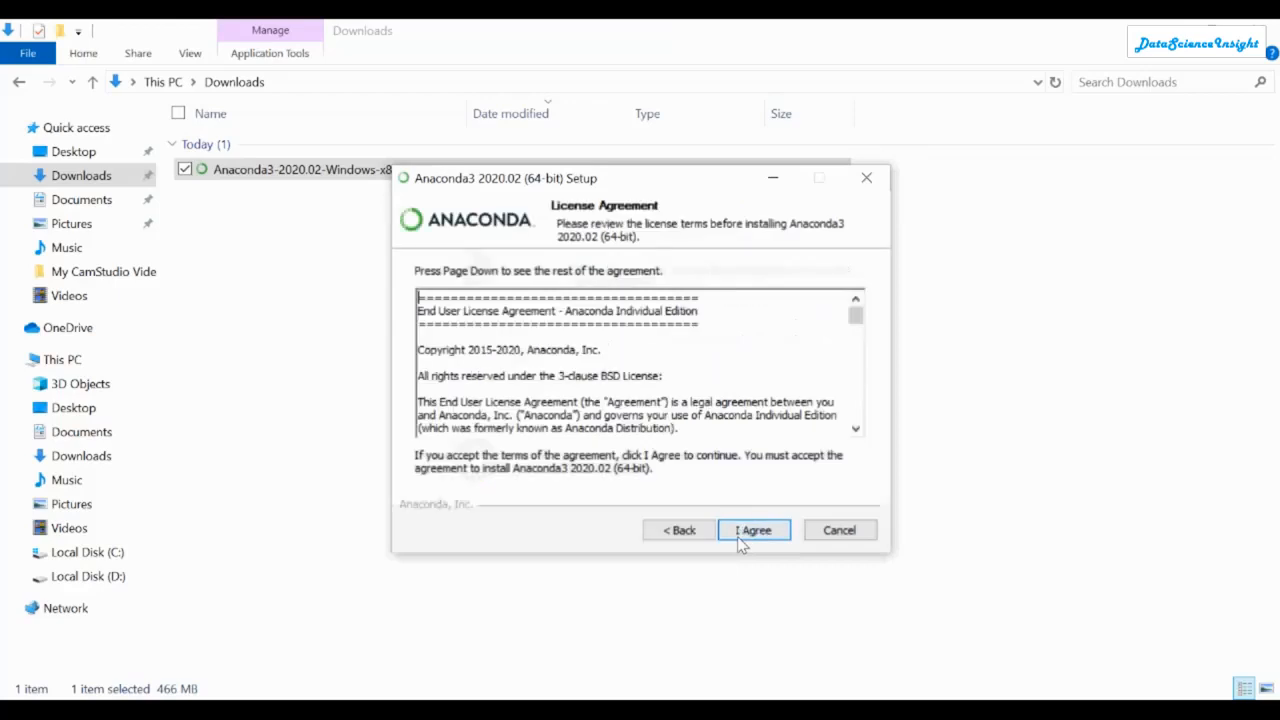
left_click(745, 538)
left_click(745, 538)
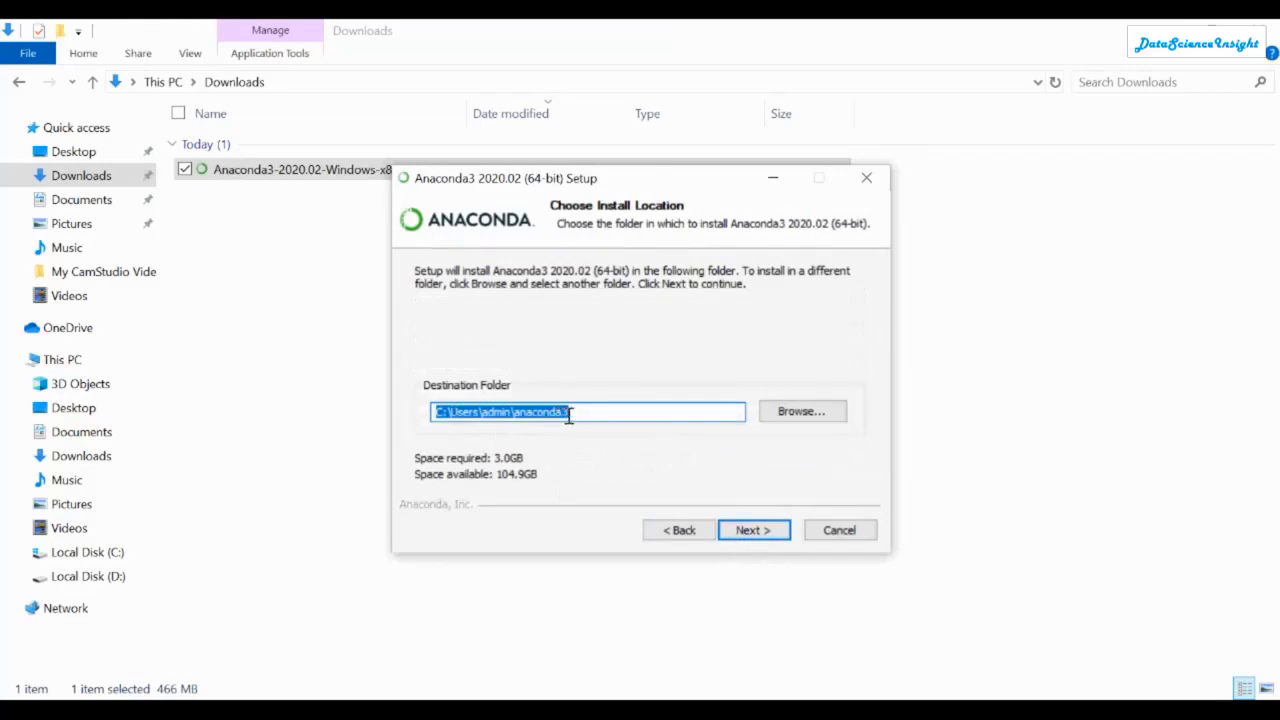
Set the destination folder to C:\Users\admin\anaconda and start the installation with both advanced options left unticked
left_click(770, 535)
left_click(640, 416)
key("BackSpace")
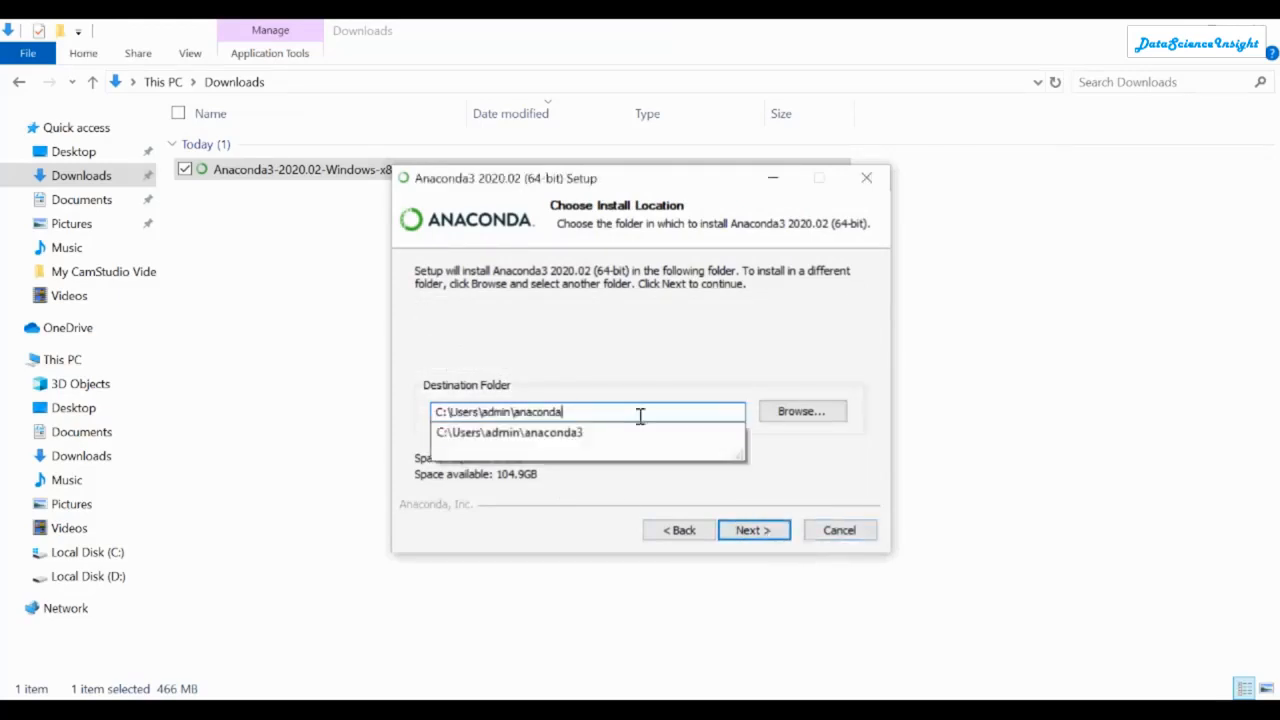
left_click(607, 519)
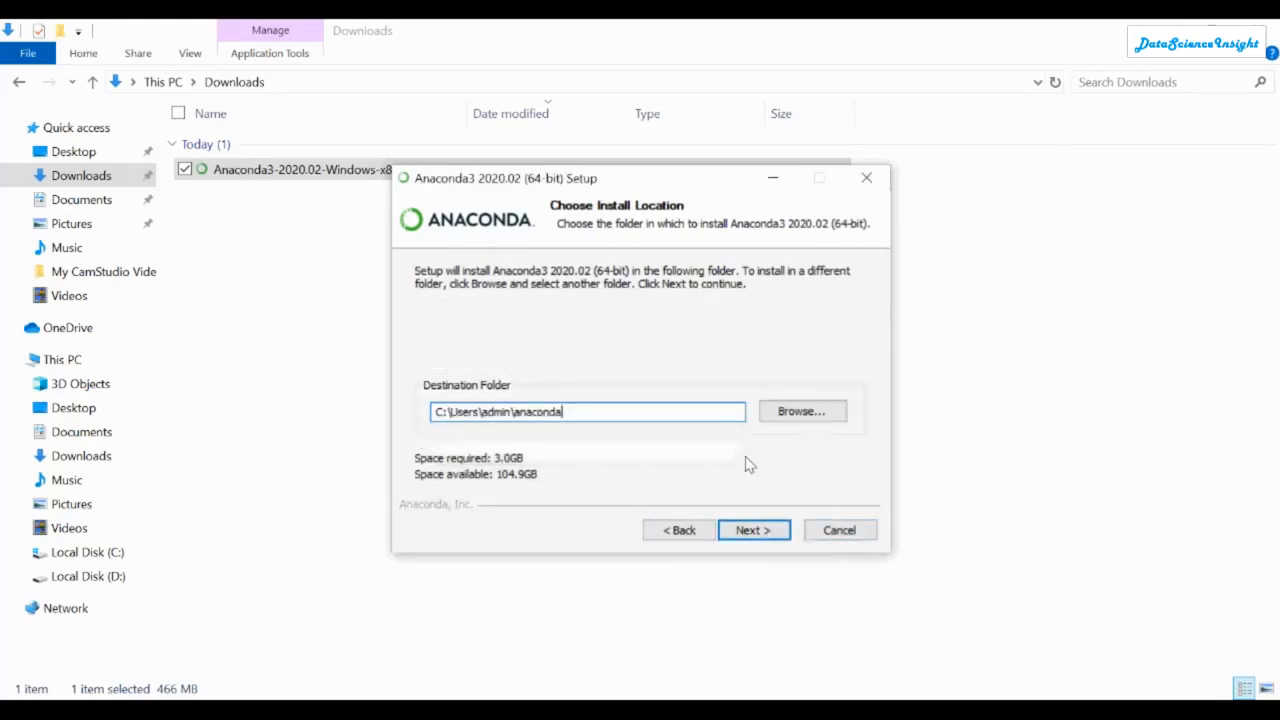
left_click(752, 530)
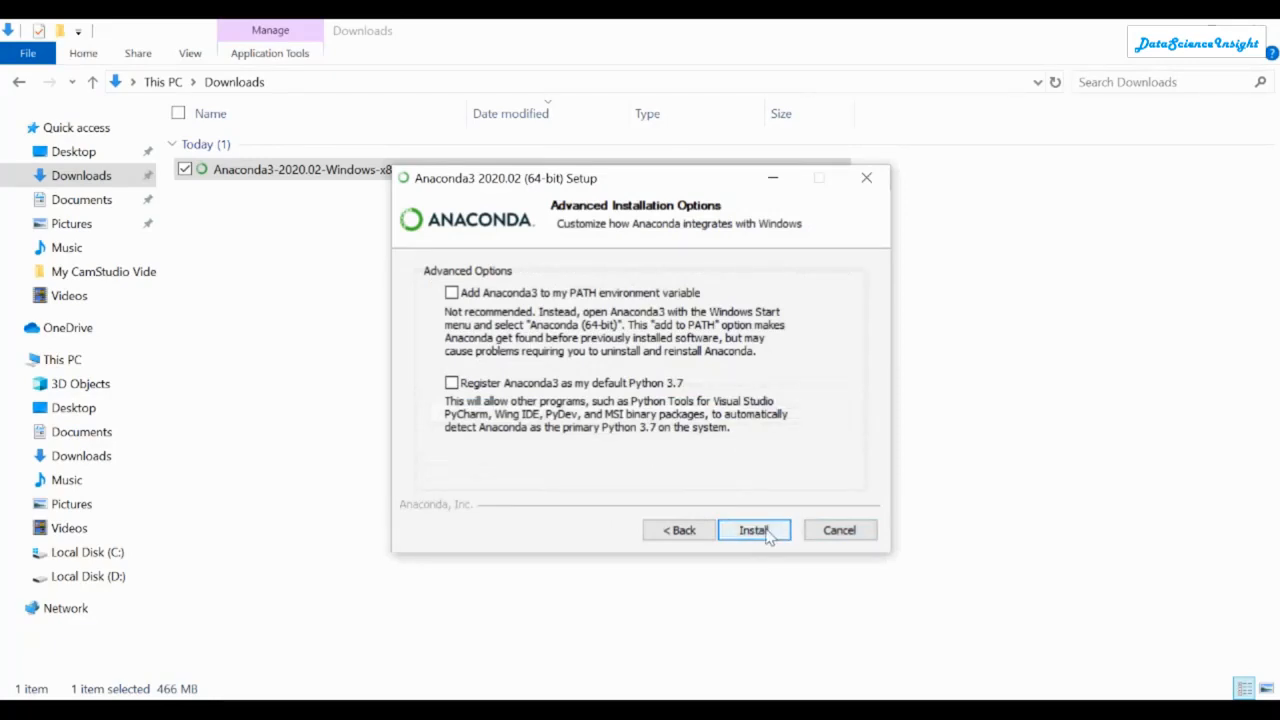
left_click(755, 530)
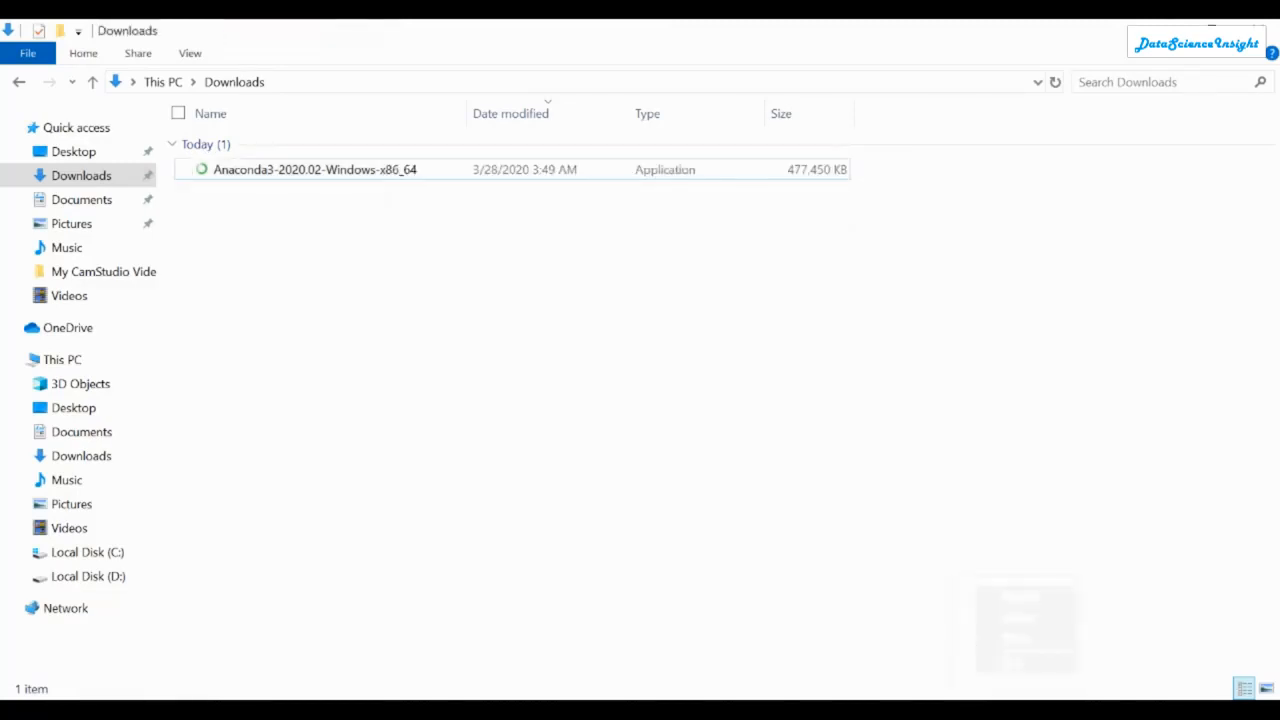
Search Windows for the installed Anaconda apps and launch Anaconda Navigator (anaconda3)
key("super")
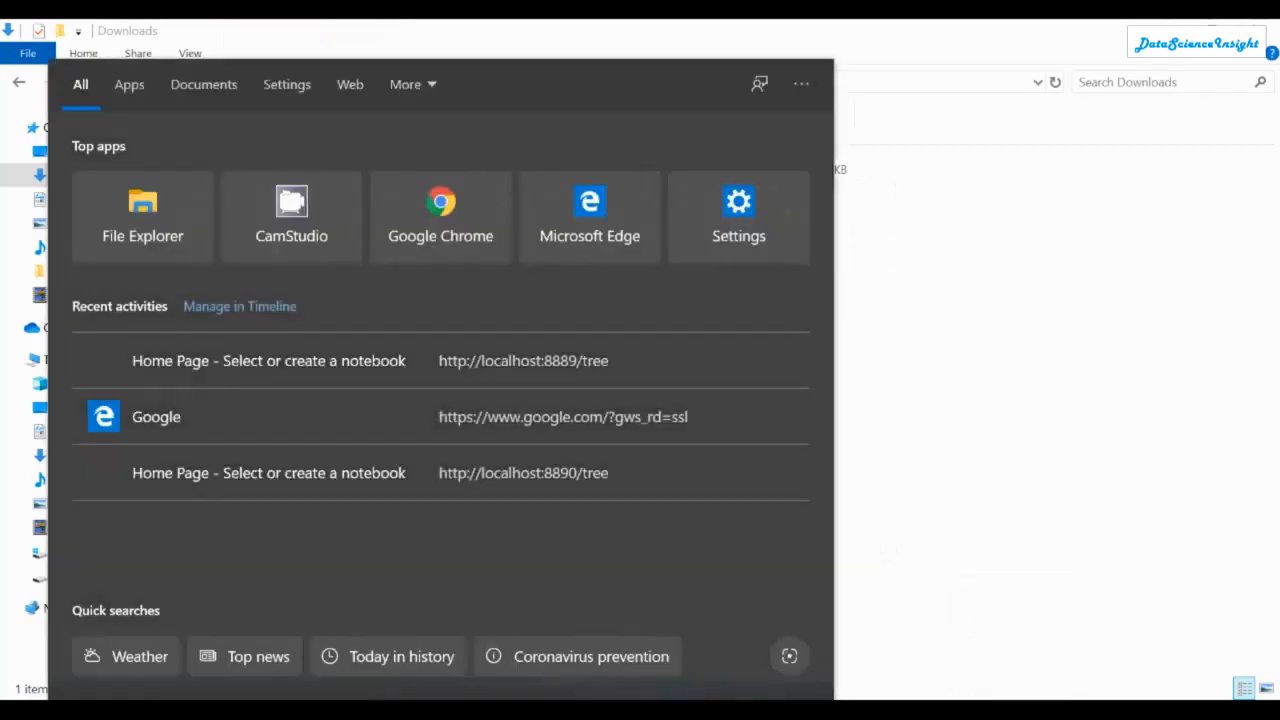
type("ana")
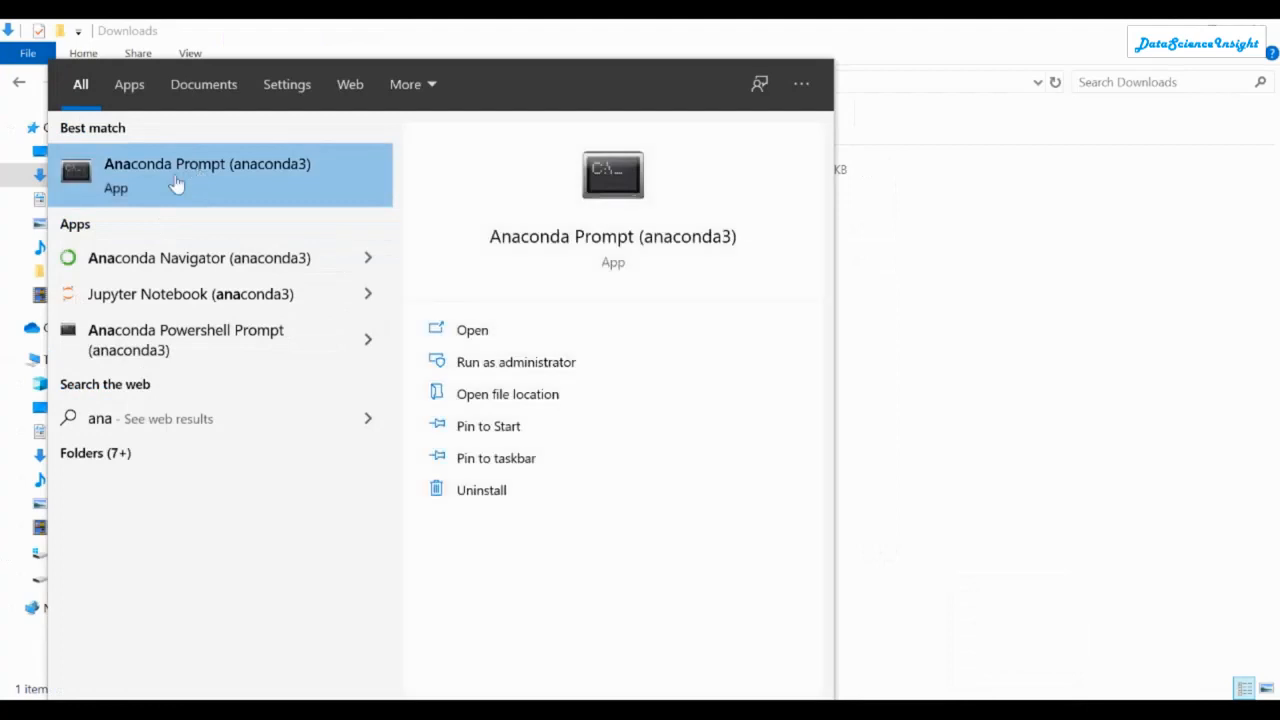
left_click(135, 270)
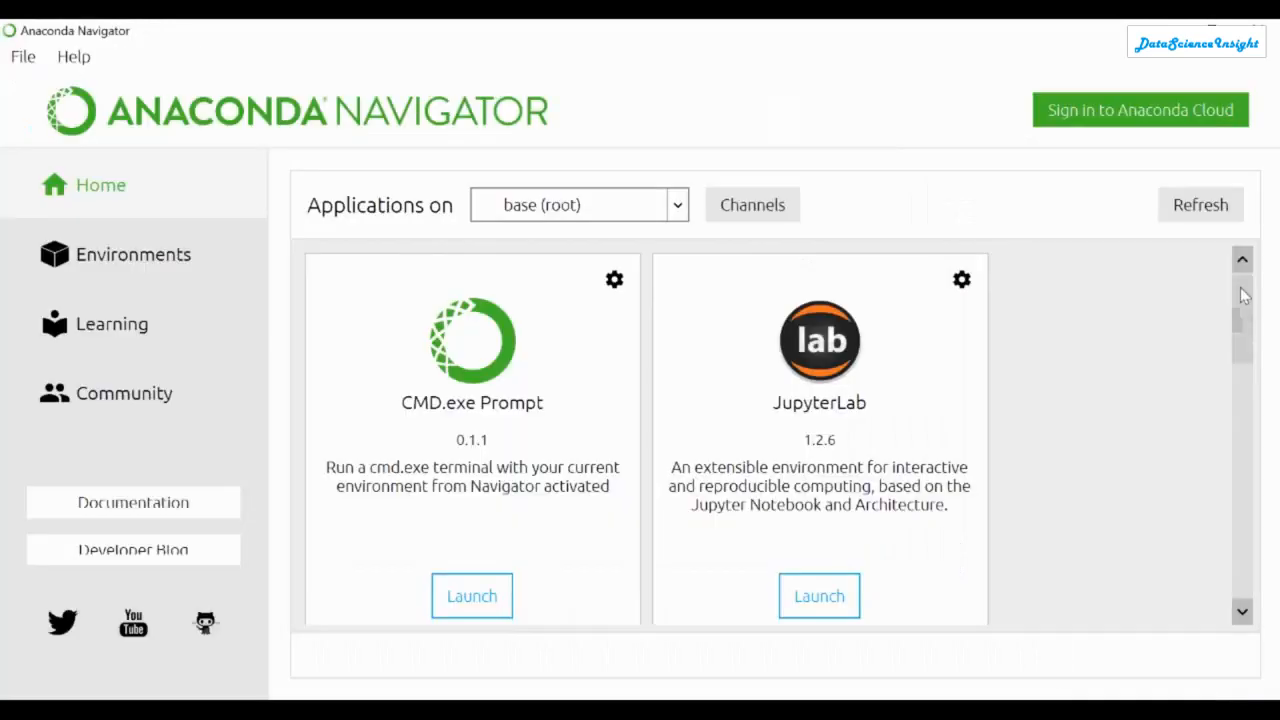
Look through the applications offered on Anaconda Navigator's home page, and quit Navigator
left_click_drag(1243, 295, 1250, 403)
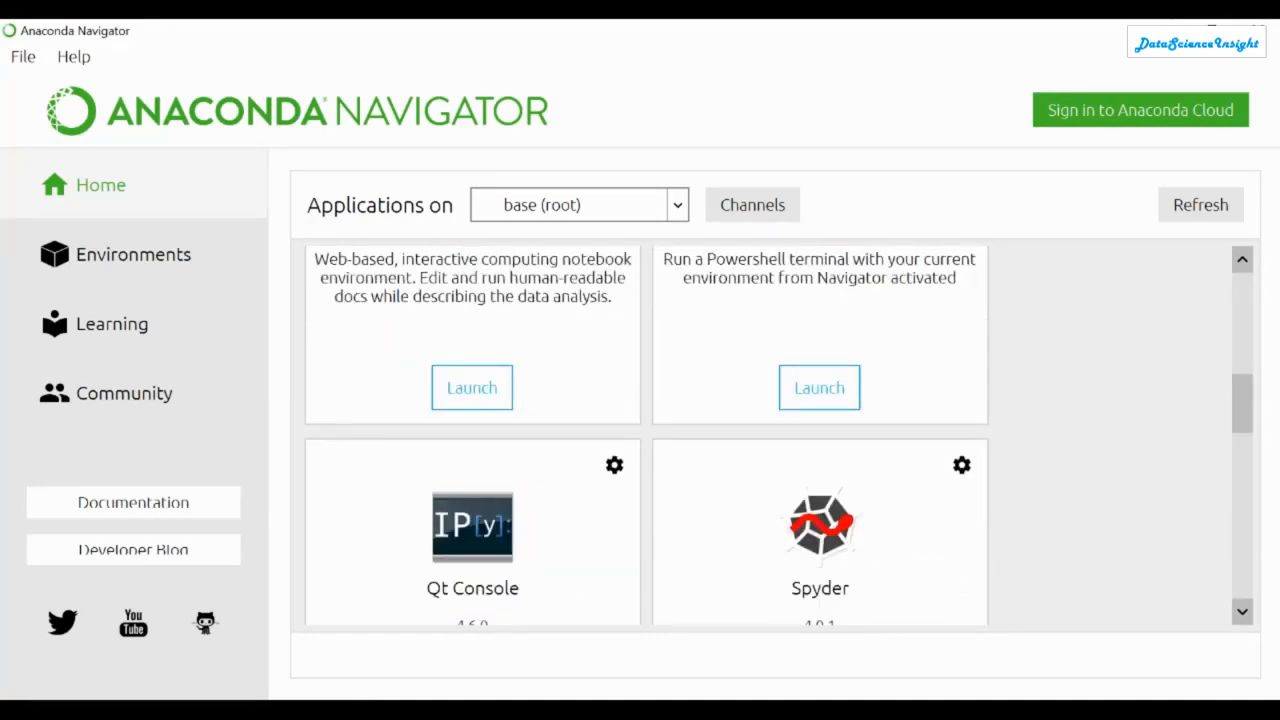
left_click(1242, 611)
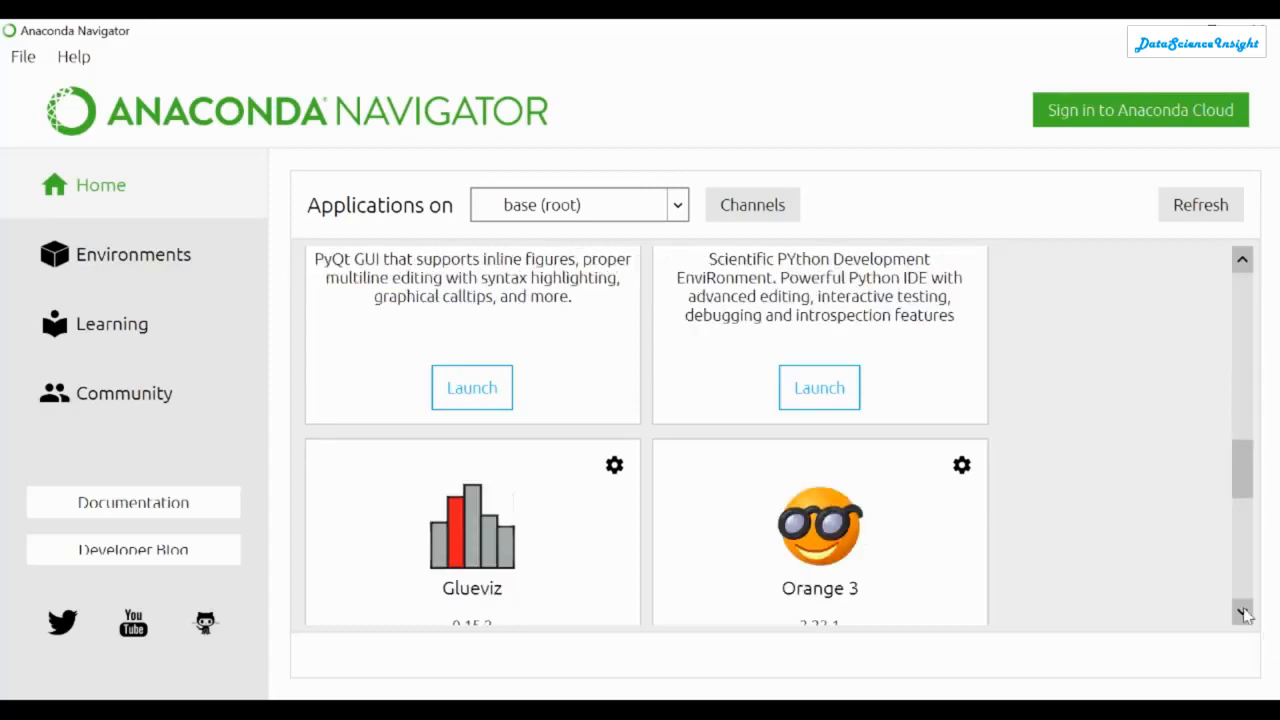
left_click(1244, 262)
left_click(1244, 262)
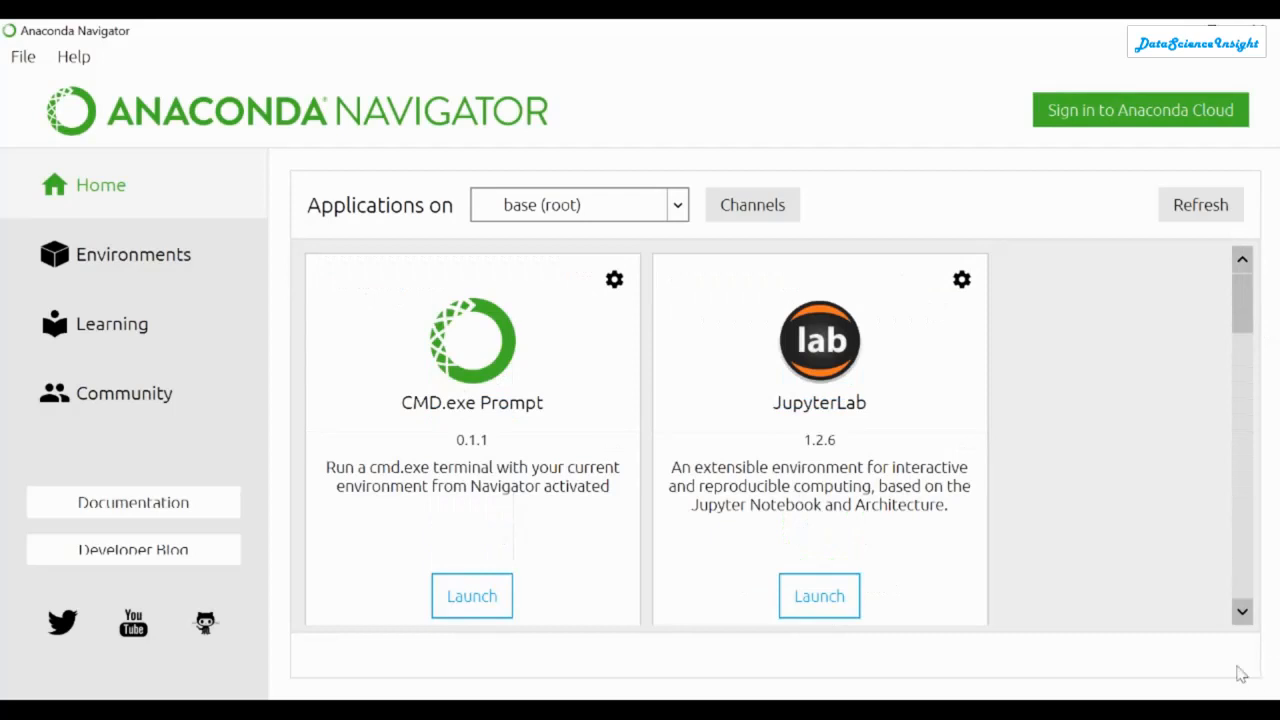
scroll(1242, 612, "down", 5)
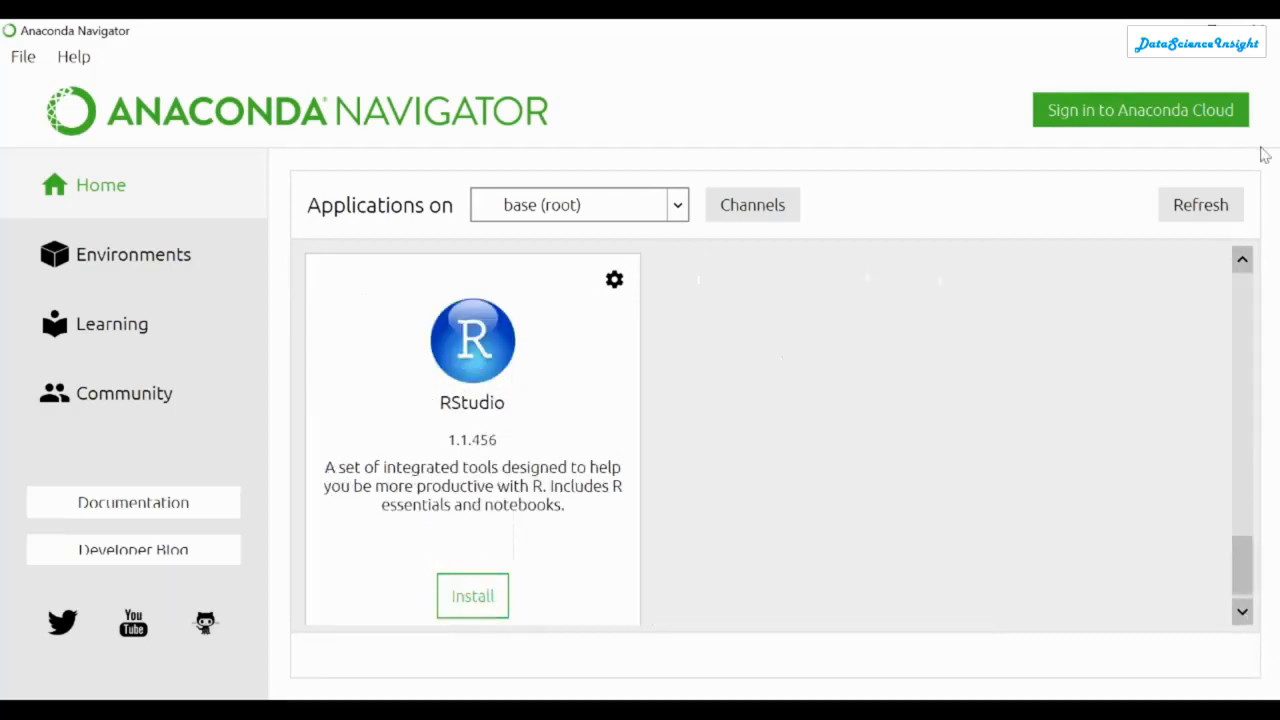
left_click(1256, 28)
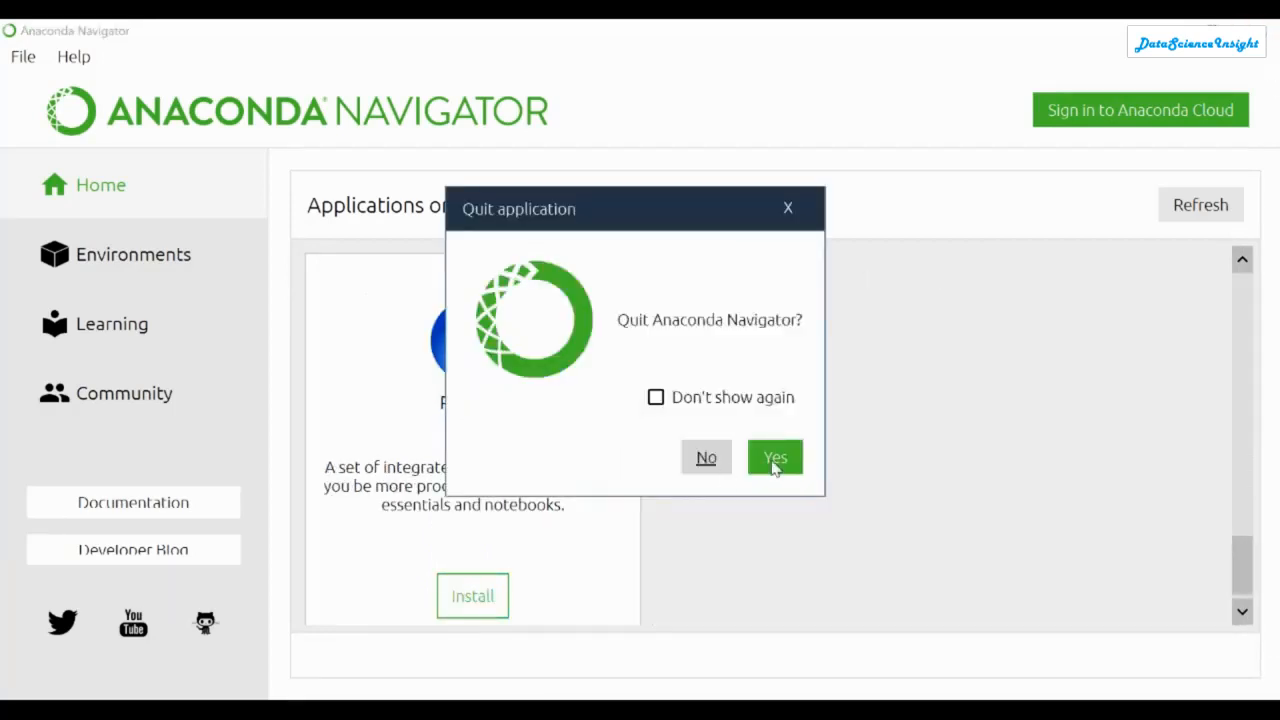
left_click(776, 456)
Open Anaconda Prompt (anaconda3) and change the working directory to D:\Python
left_click(117, 712)
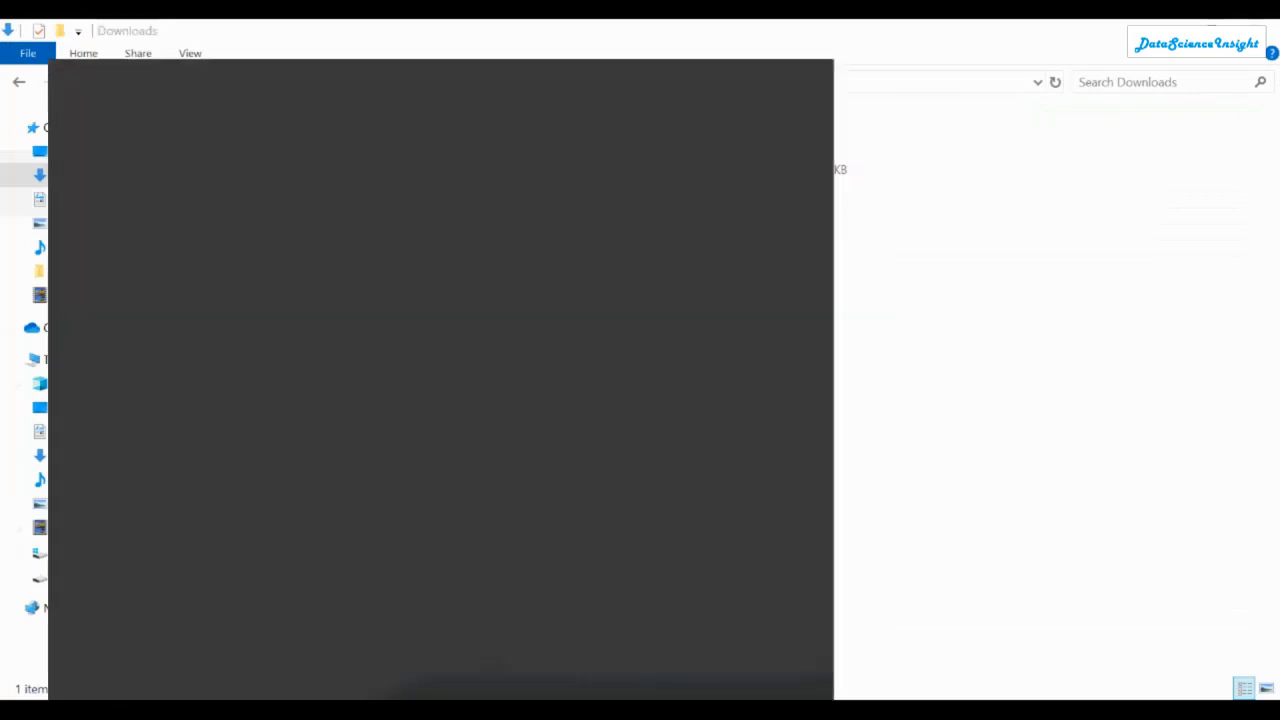
type("anaco")
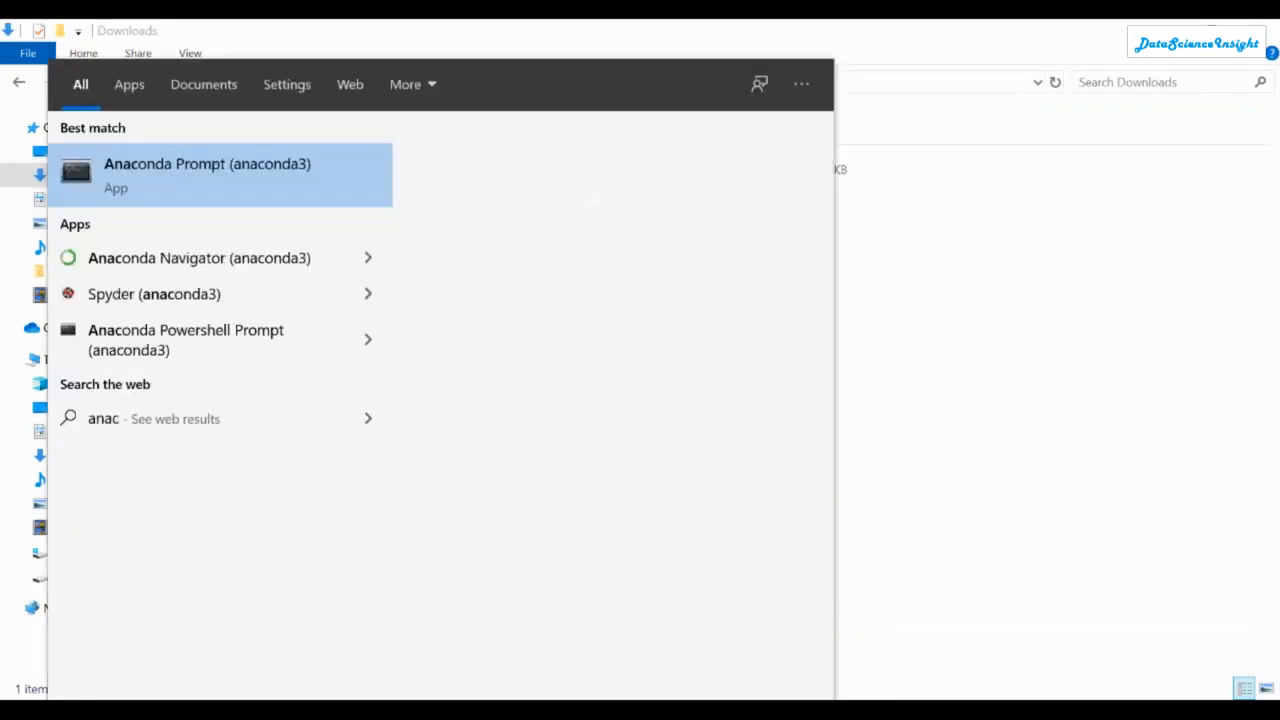
left_click(152, 166)
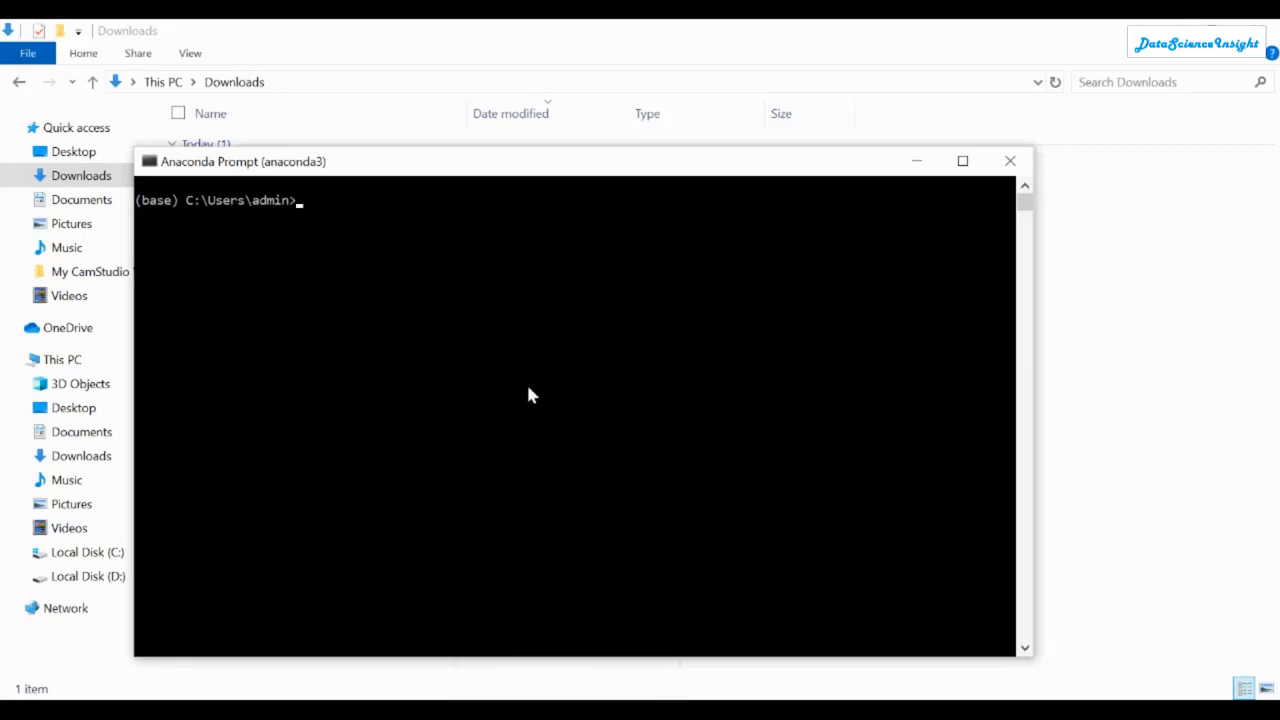
key("Return")
type("cd Python")
key("Return")
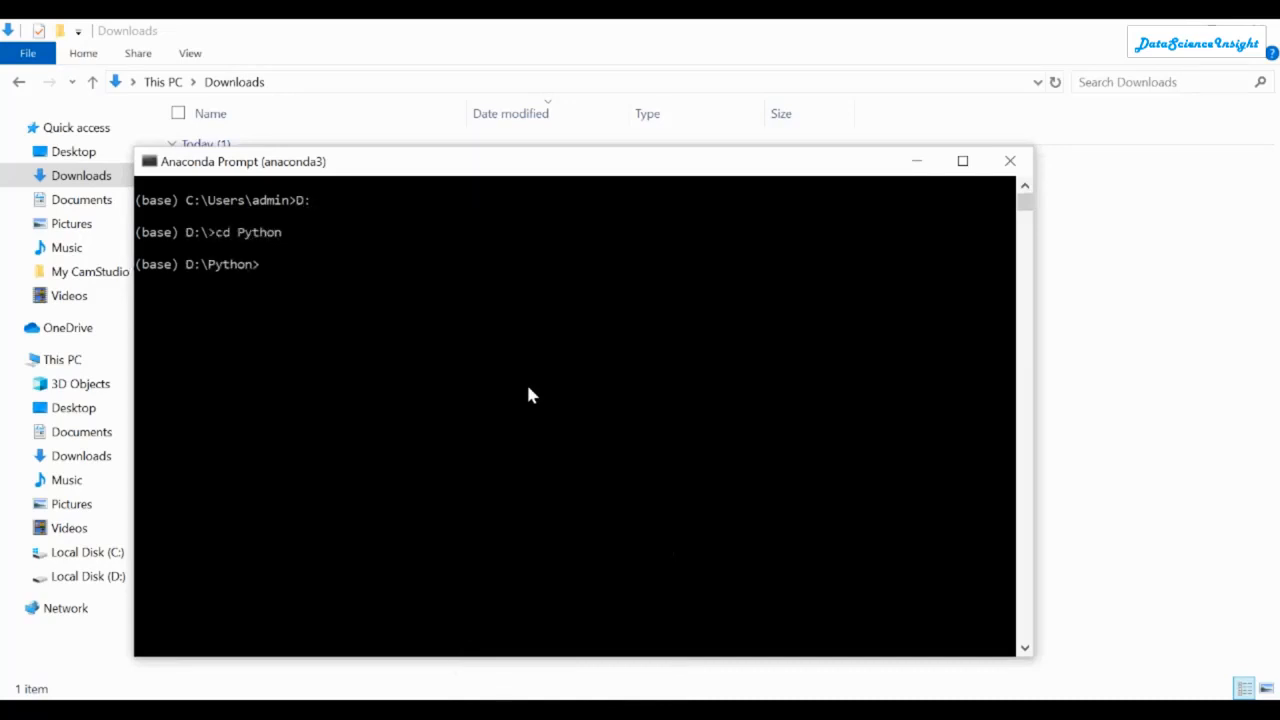
Start Jupyter from the prompt with the command jupyter-notebook and create a new Python 3 notebook
type("jupyter-notebook")
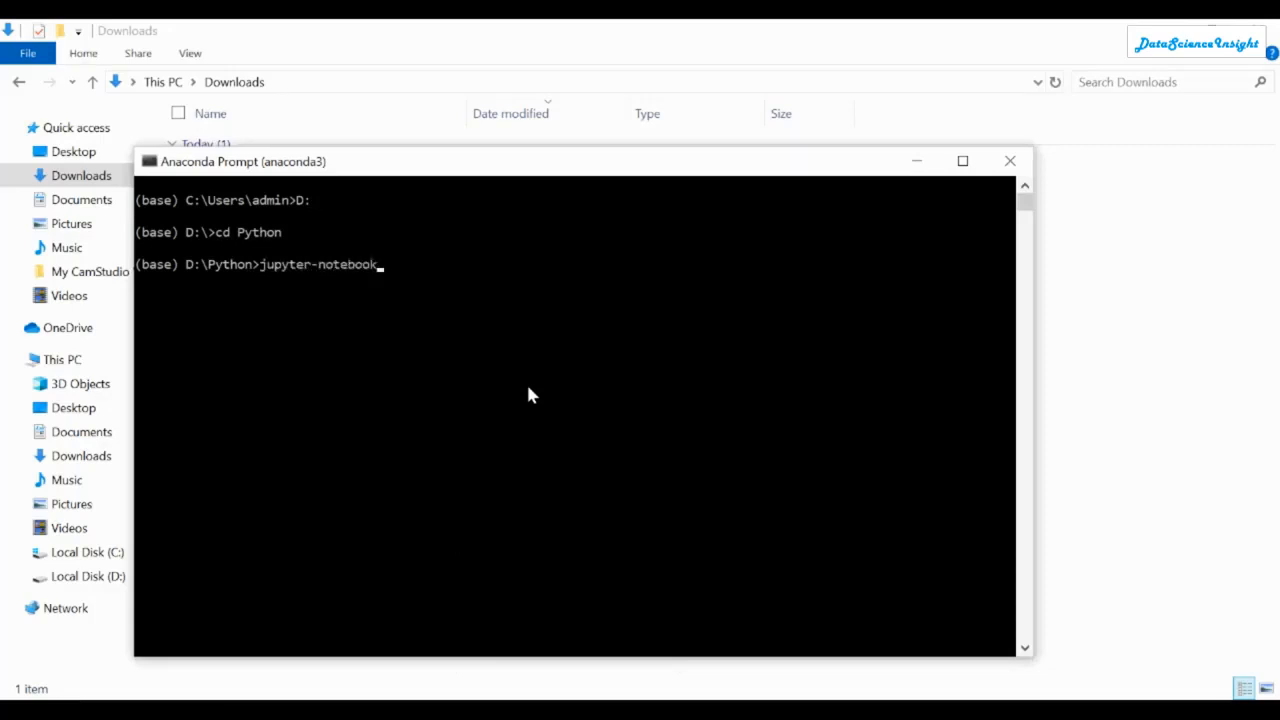
key("Return")
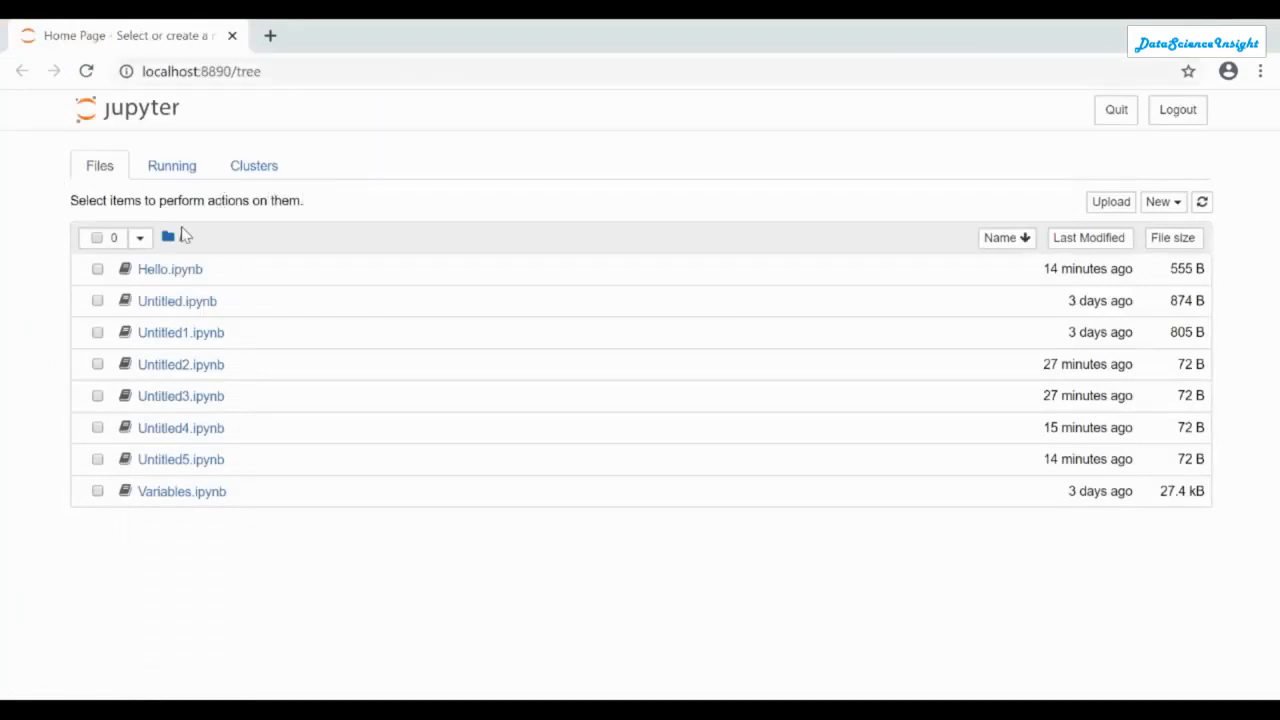
left_click(1181, 205)
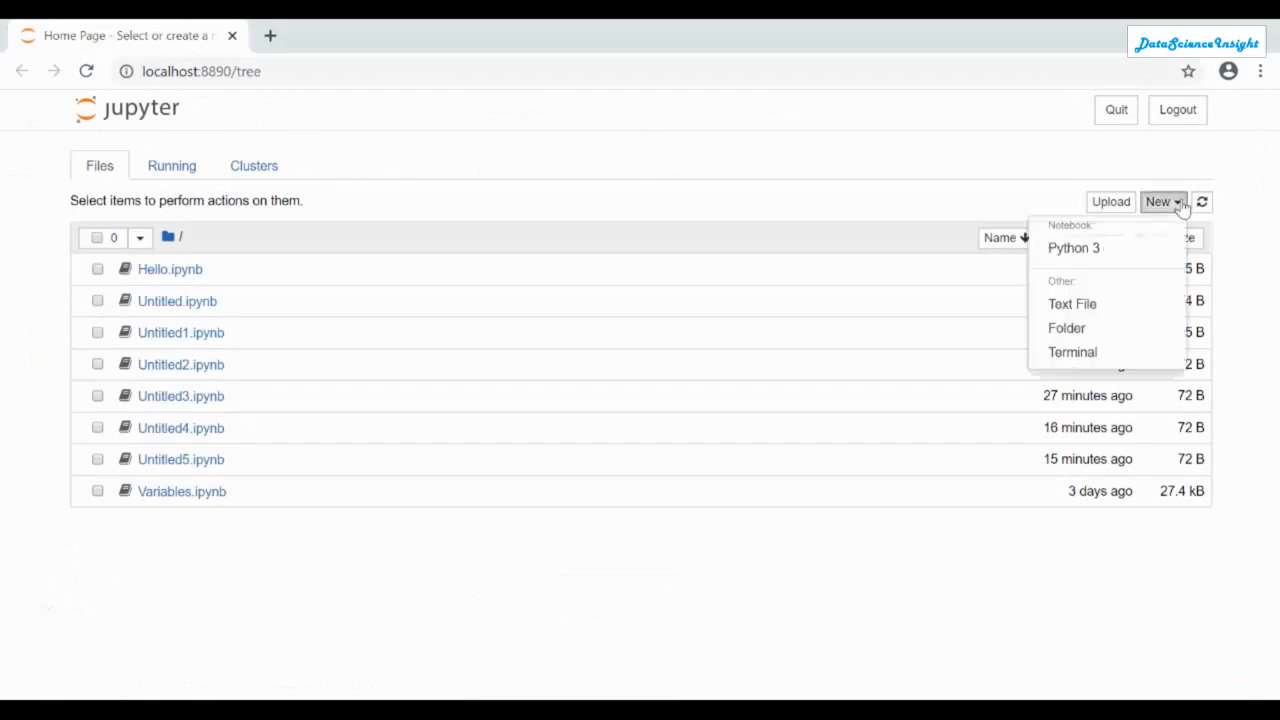
left_click(1080, 251)
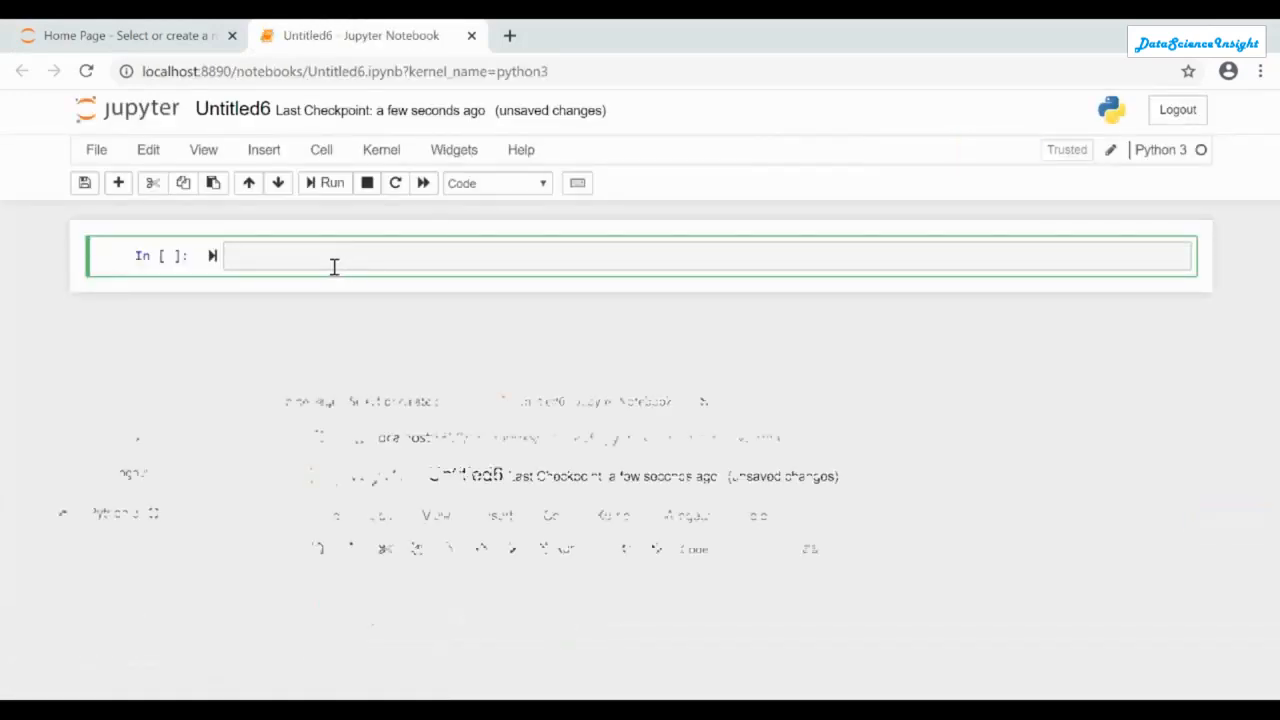
Save the new notebook as Example1, check for it in Jupyter's file list and return to the notebook
left_click(96, 152)
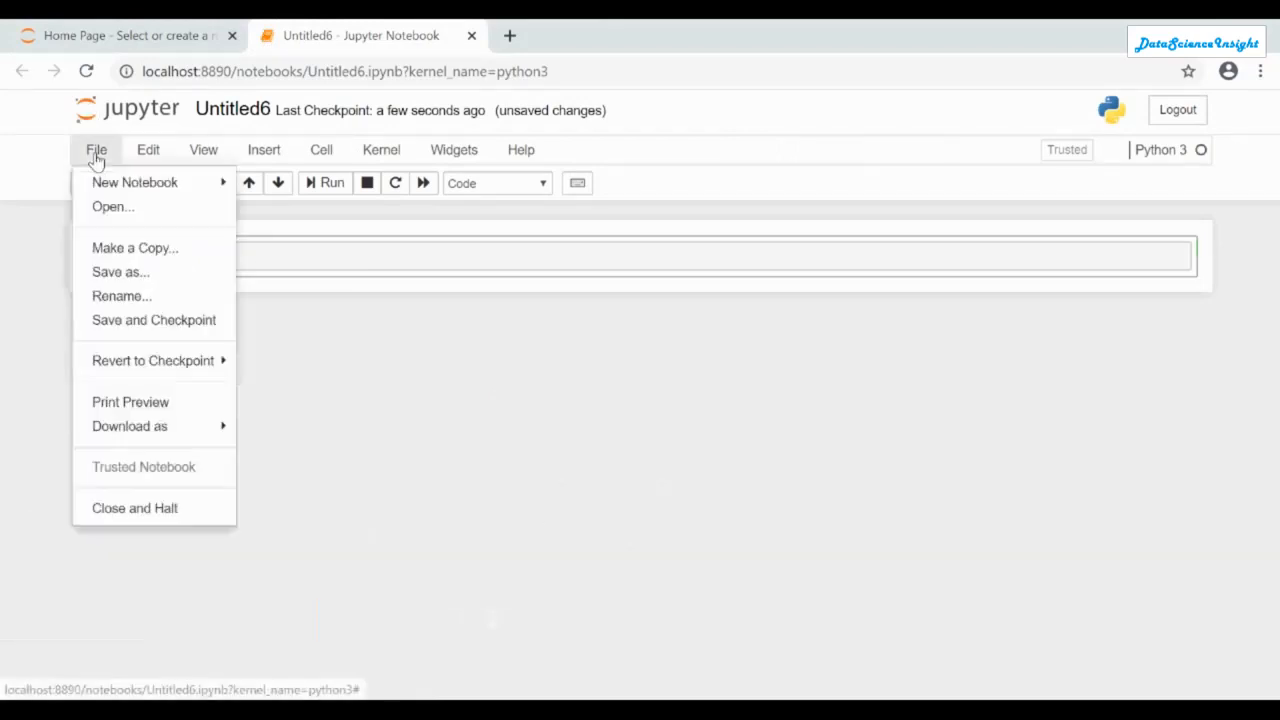
left_click(116, 275)
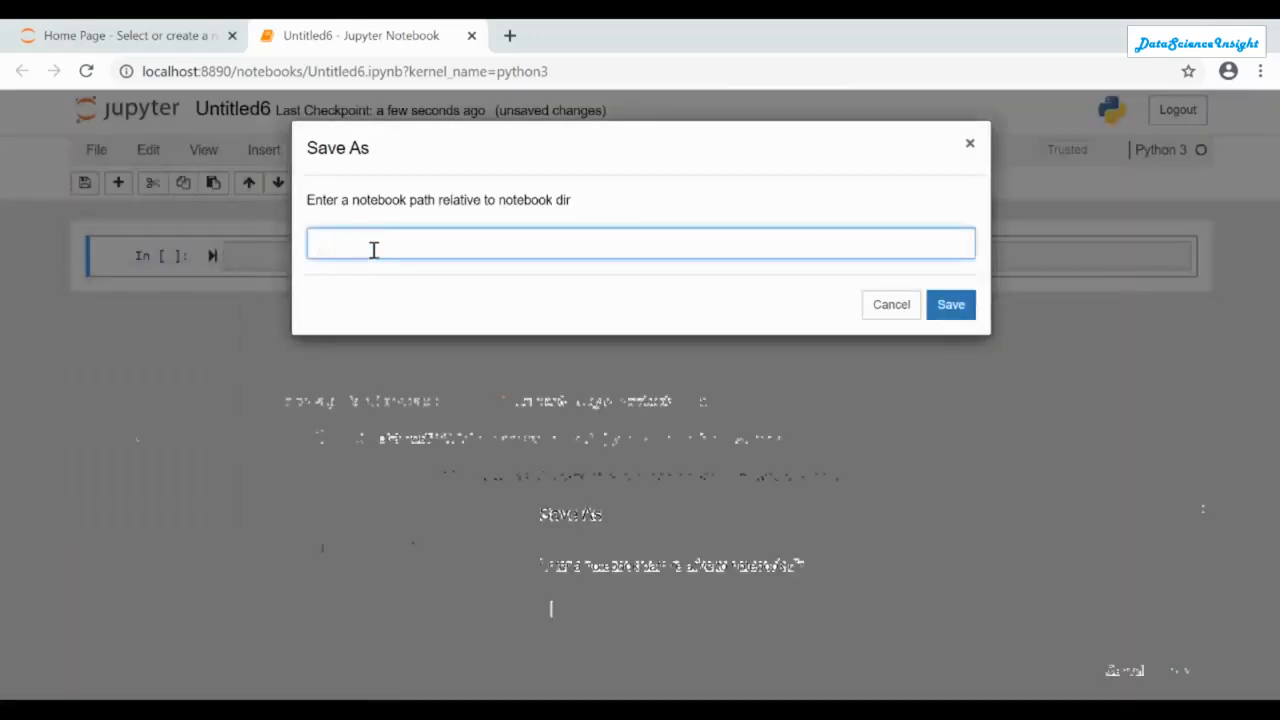
type("Ed")
type("ample")
type("1")
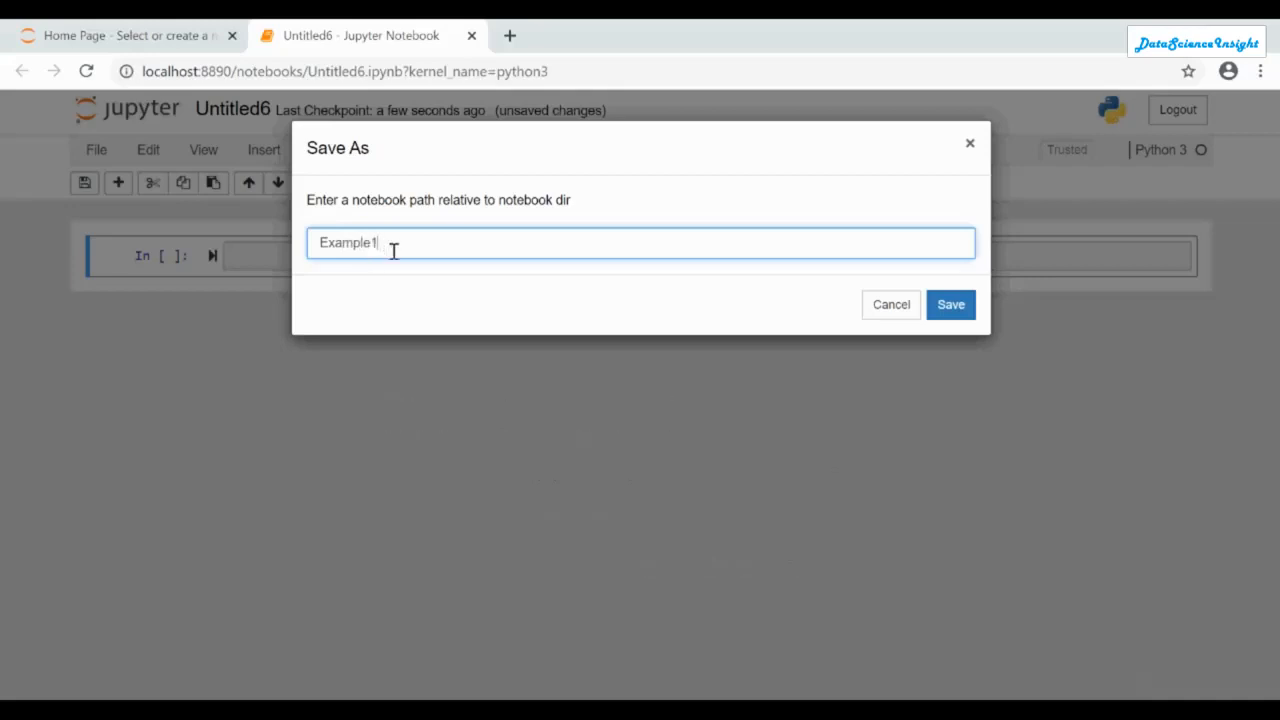
left_click(951, 308)
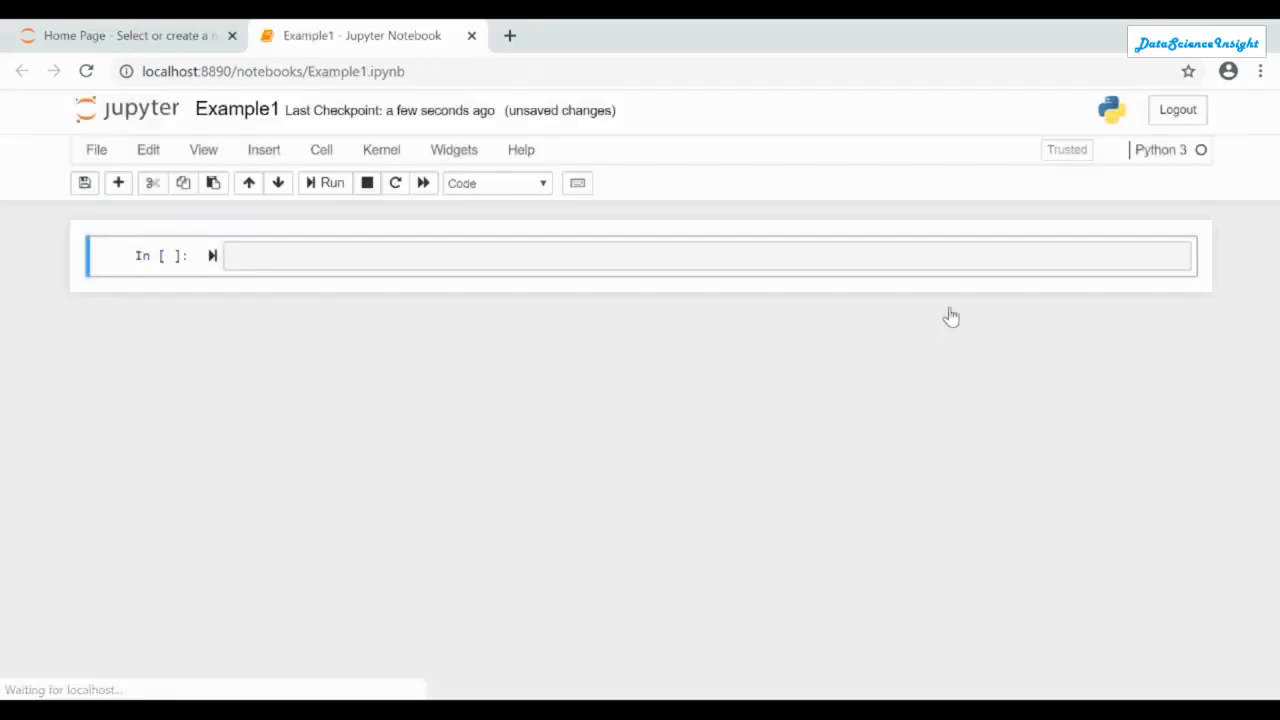
left_click(97, 39)
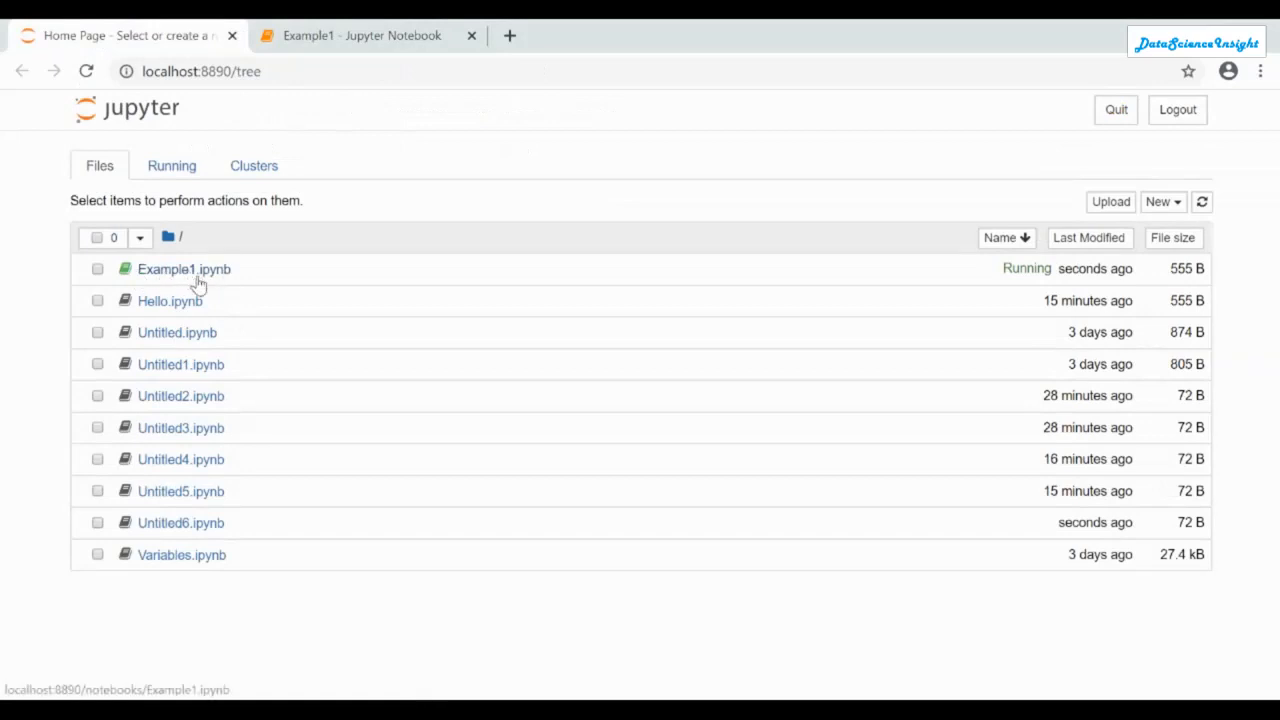
left_click(381, 40)
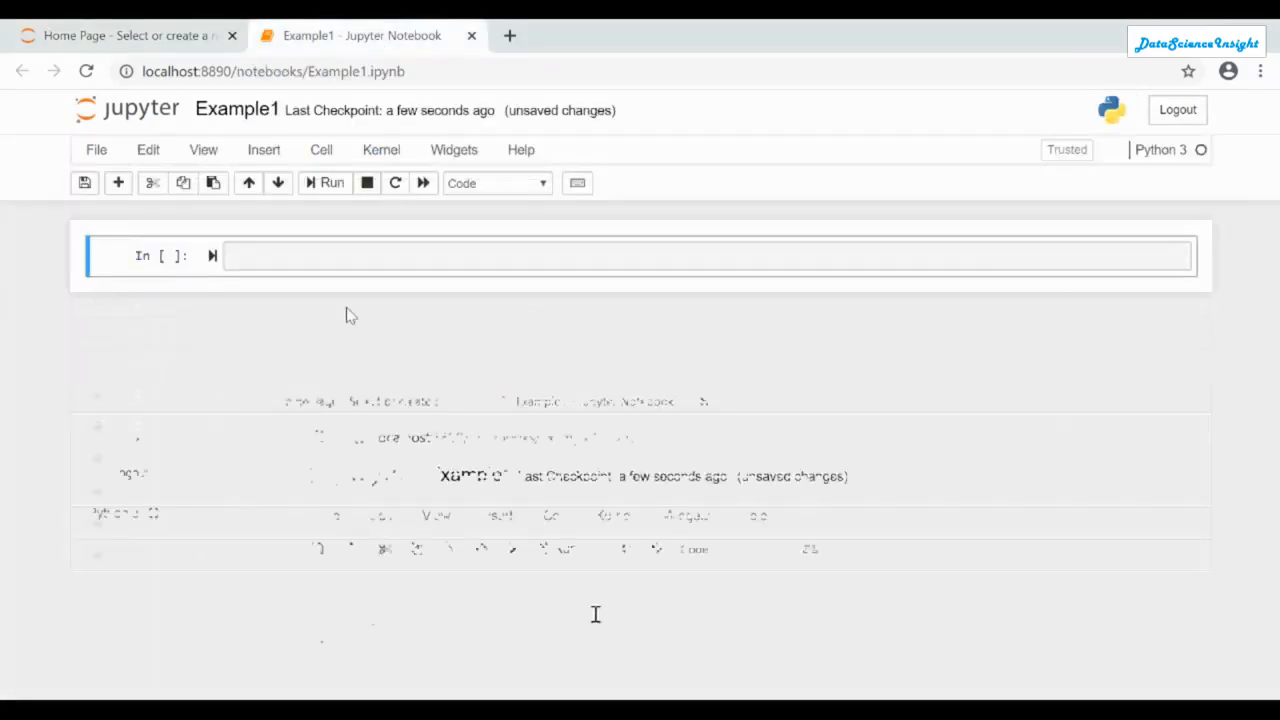
Enter print("Hello World") in the notebook's first code cell and run the cell
left_click(361, 258)
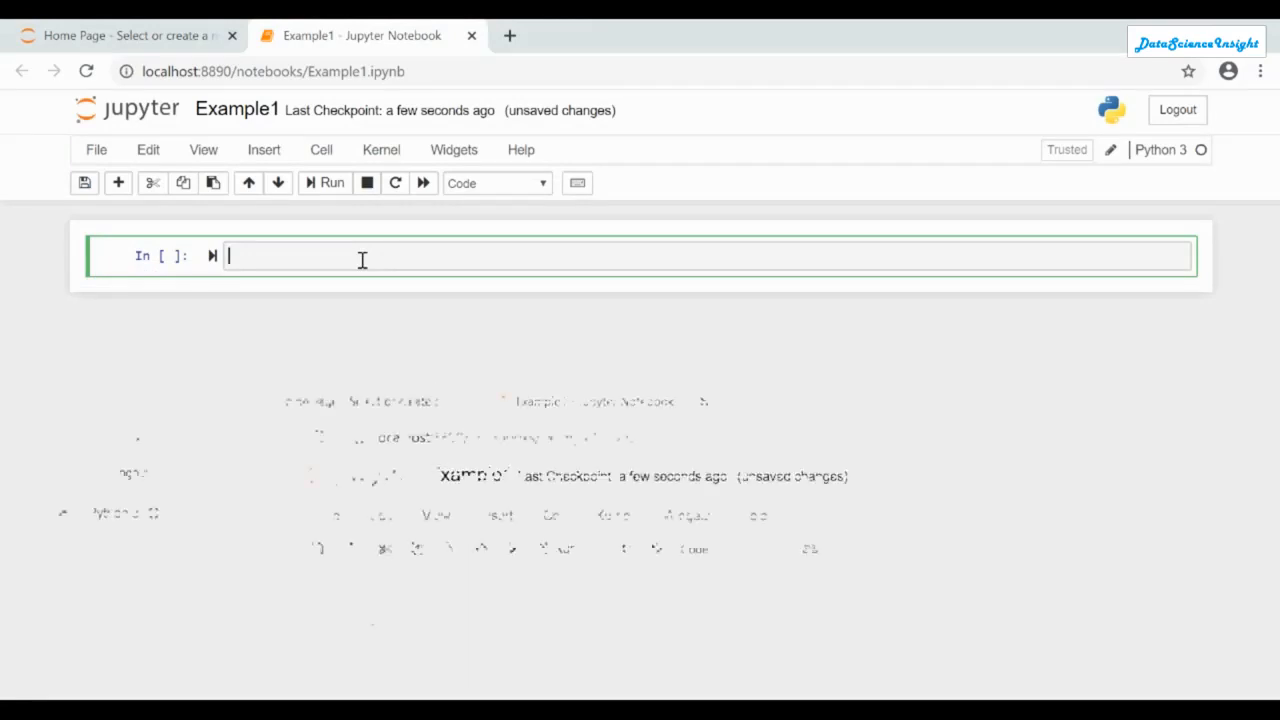
type("print")
type("(\"H")
type("ello W")
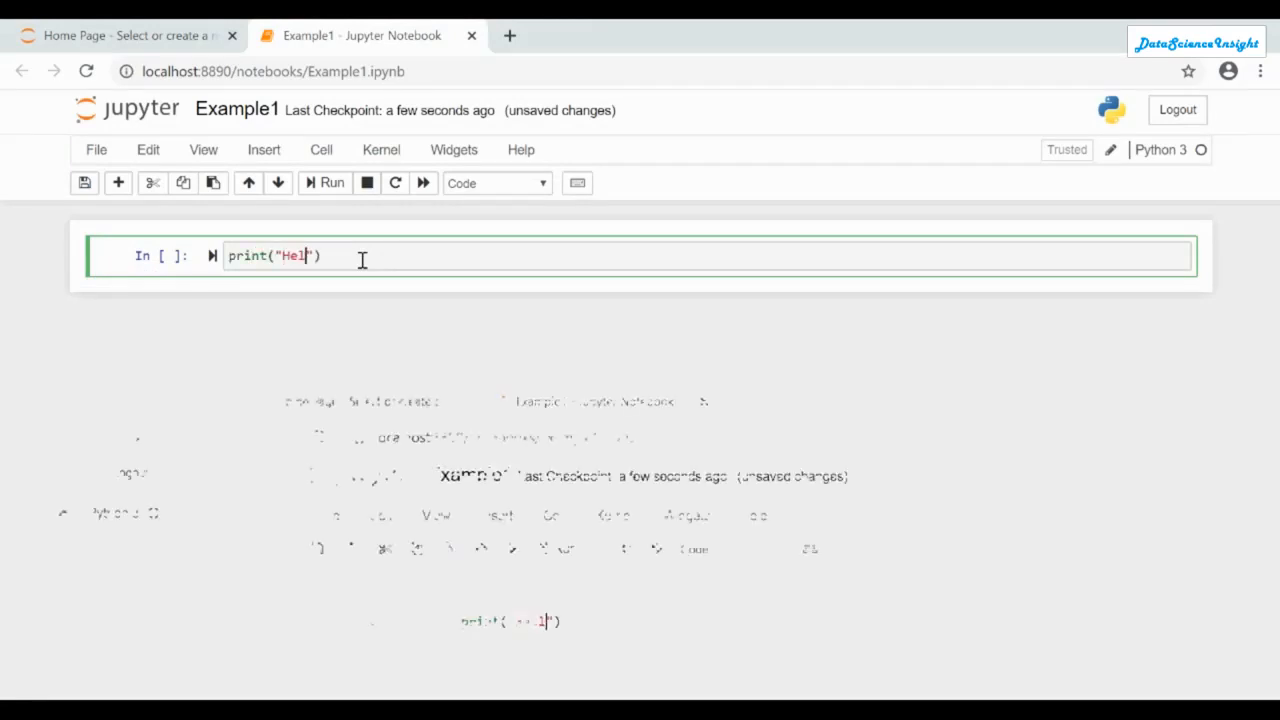
type("orld")
key("shift+Return")
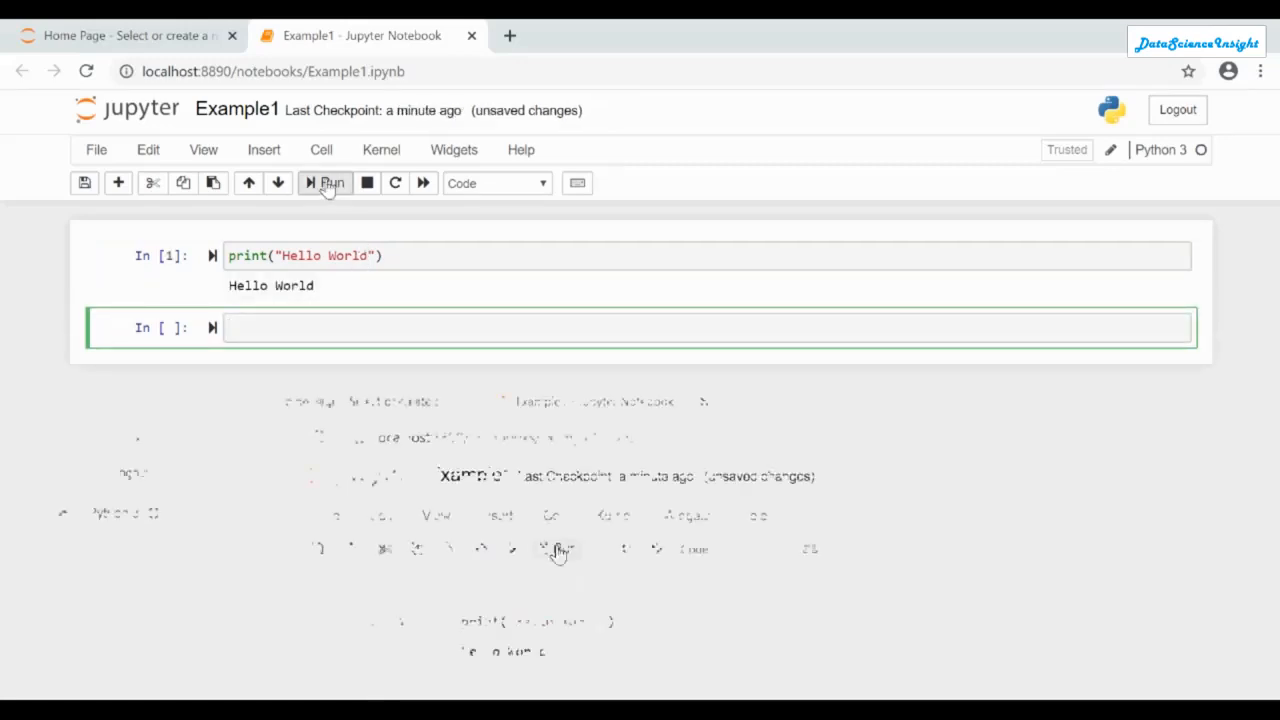